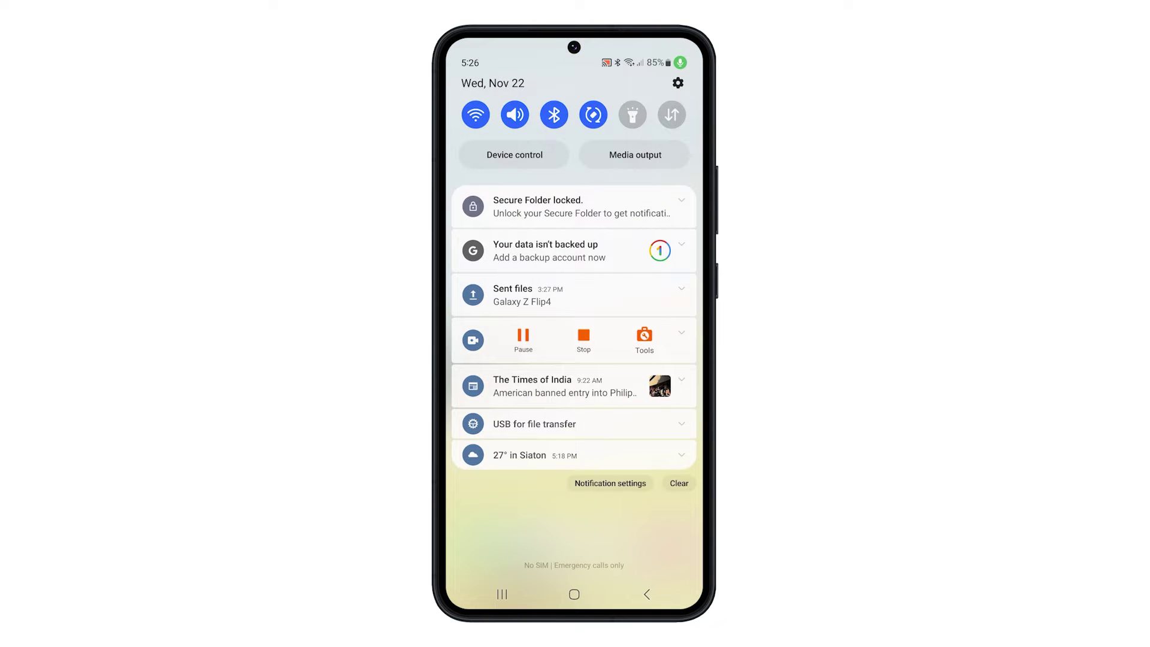
- Clear all notifications and swipe up to show the app drawer
left_click(679, 483)
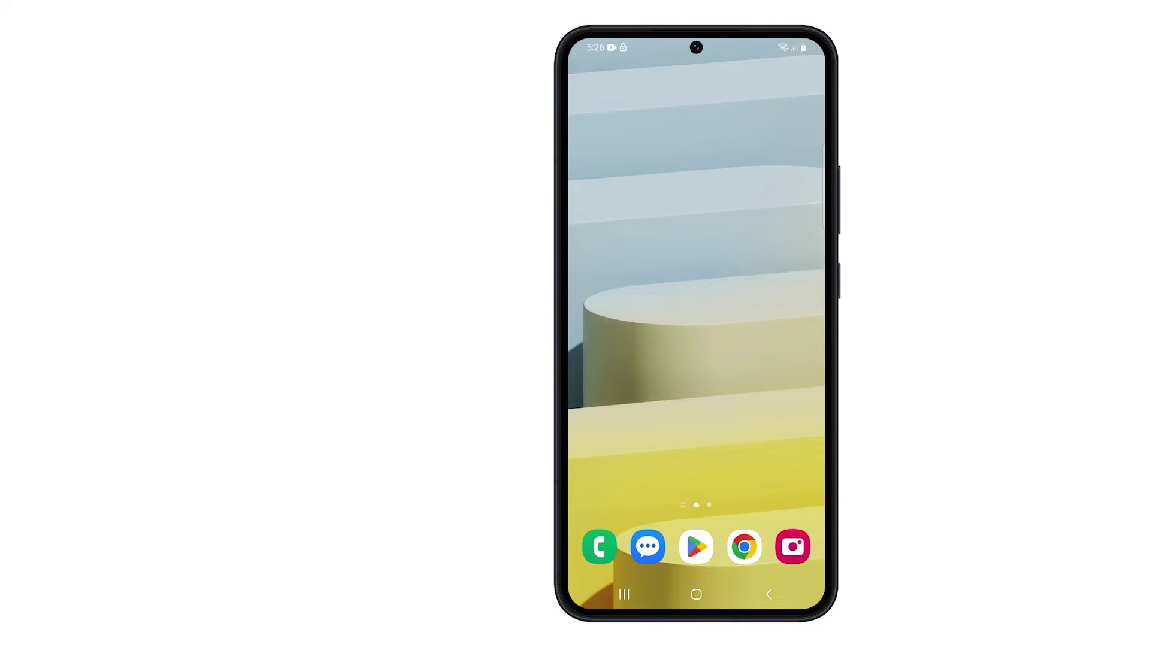
left_click_drag(575, 450, 540, 350)
- Go to Settings > Accessibility > Advanced settings > Flash notification
left_click(570, 351)
scroll(575, 360, "down", 10)
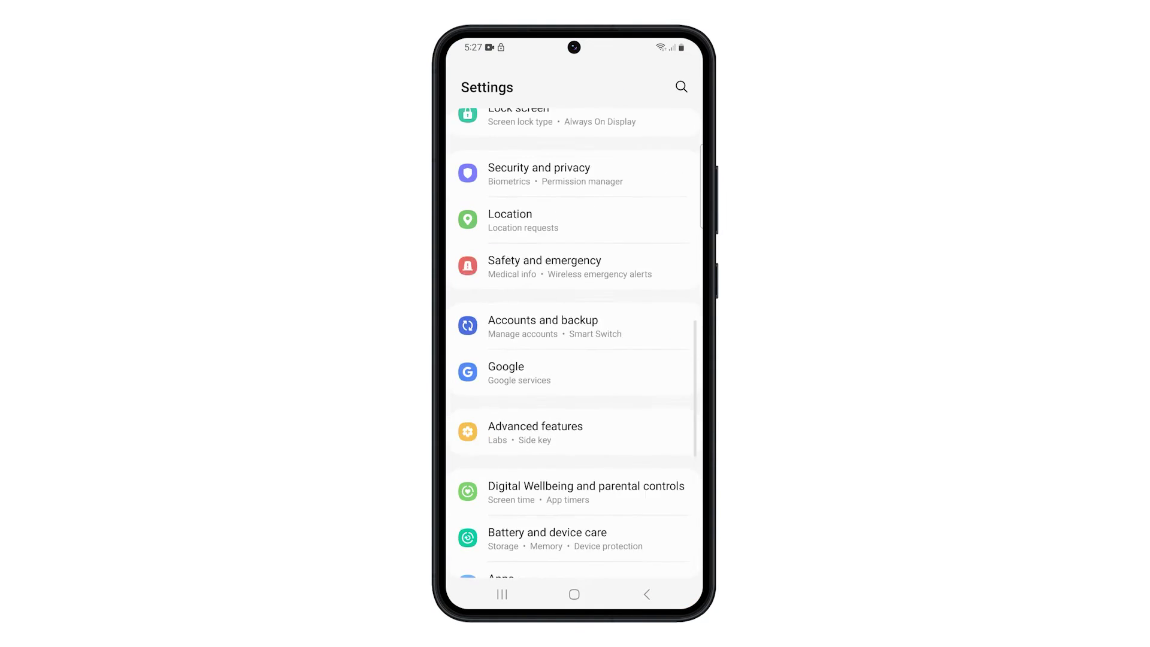
left_click(523, 340)
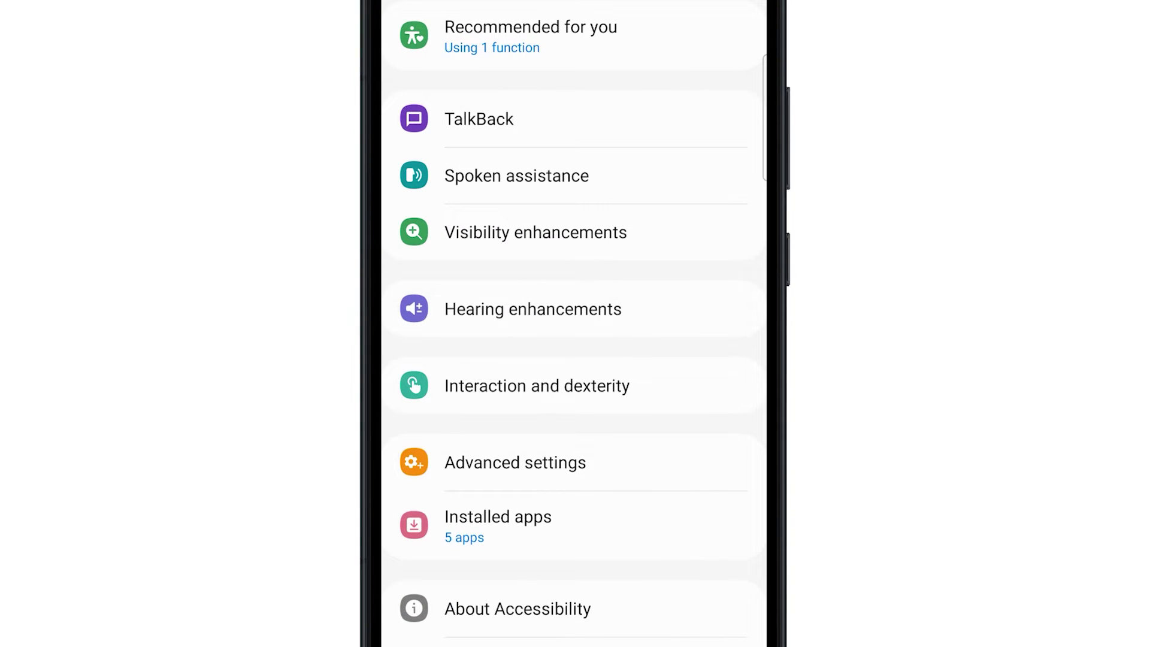
left_click(522, 461)
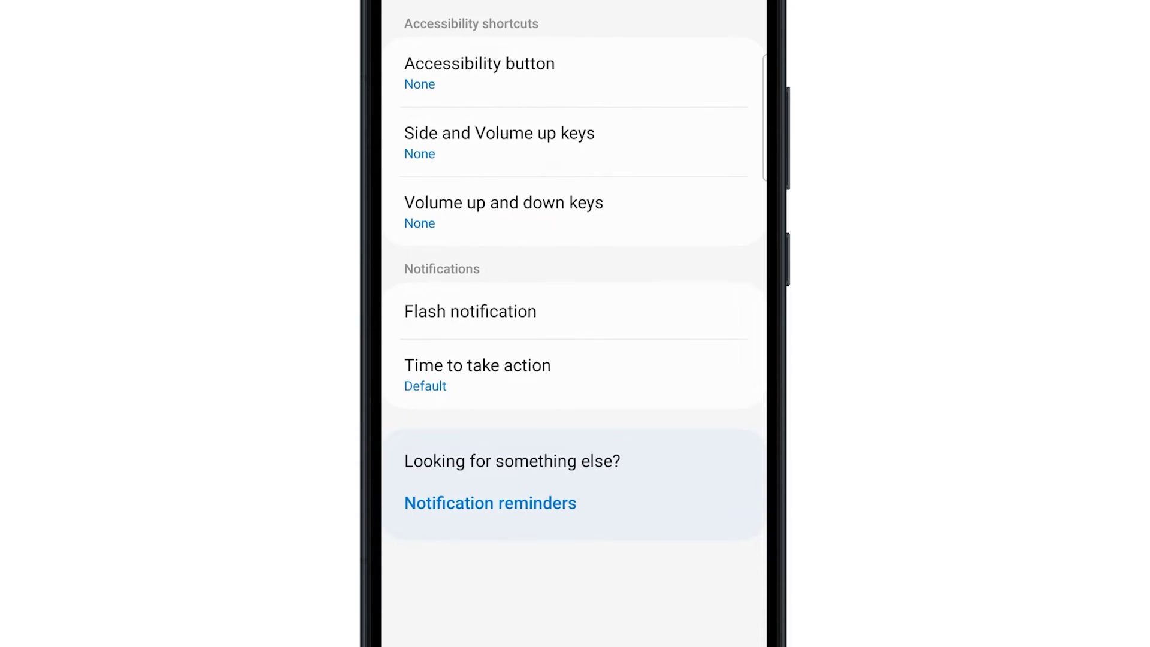
left_click(462, 311)
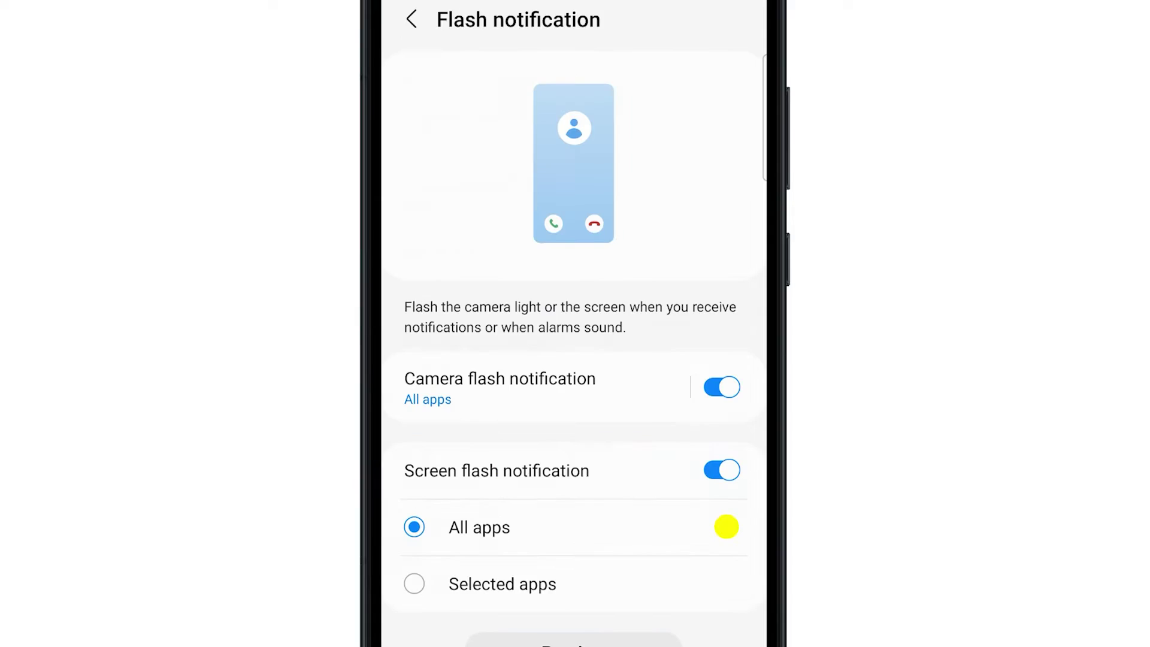
left_click_drag(726, 528, 726, 375)
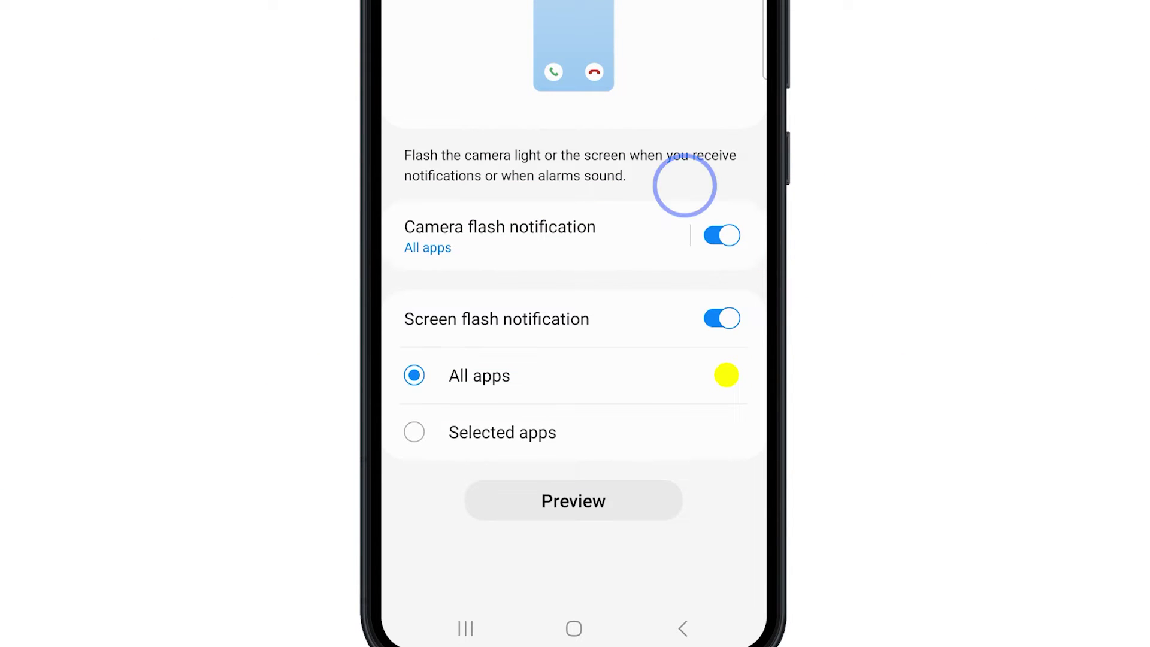
- Switch camera and screen flash notifications off, then turn camera flash back on
left_click(722, 234)
left_click(722, 306)
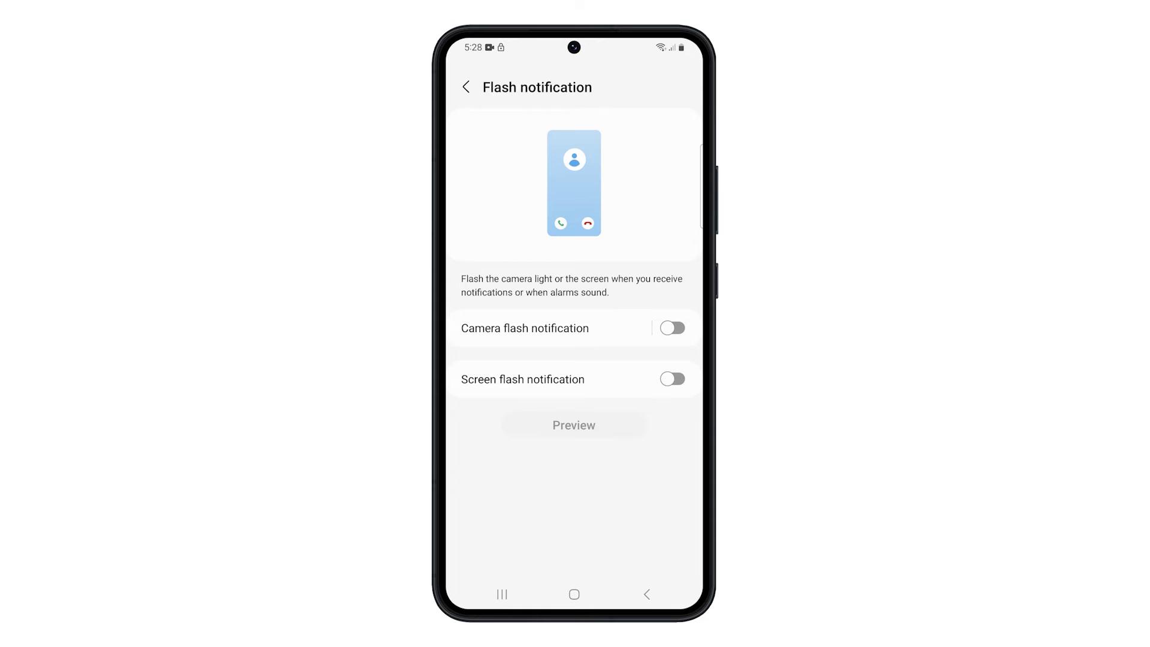
left_click(672, 328)
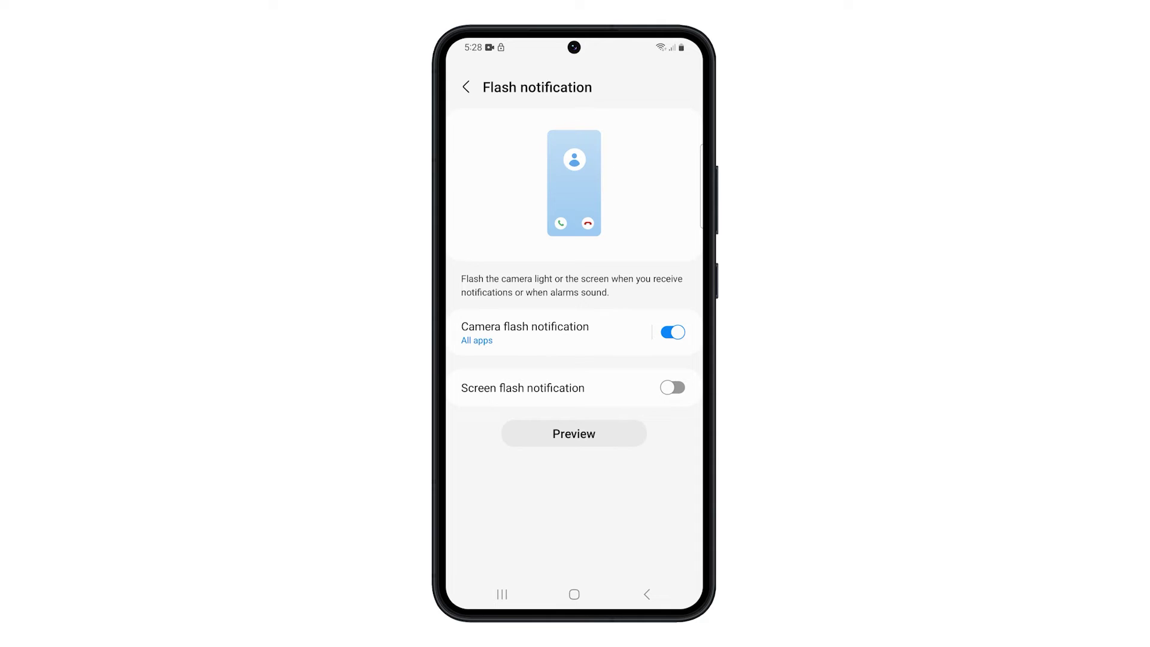
- Disable camera flash notifications for 1945 Air Force, Archero and Auto Clicker
left_click(517, 331)
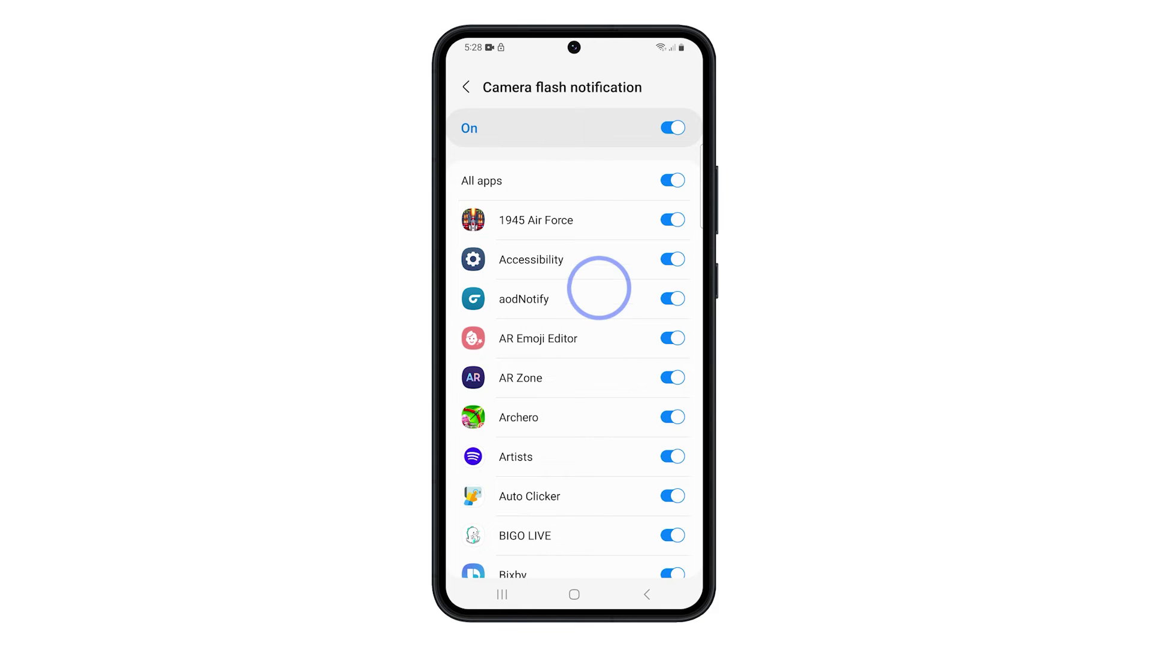
left_click(672, 219)
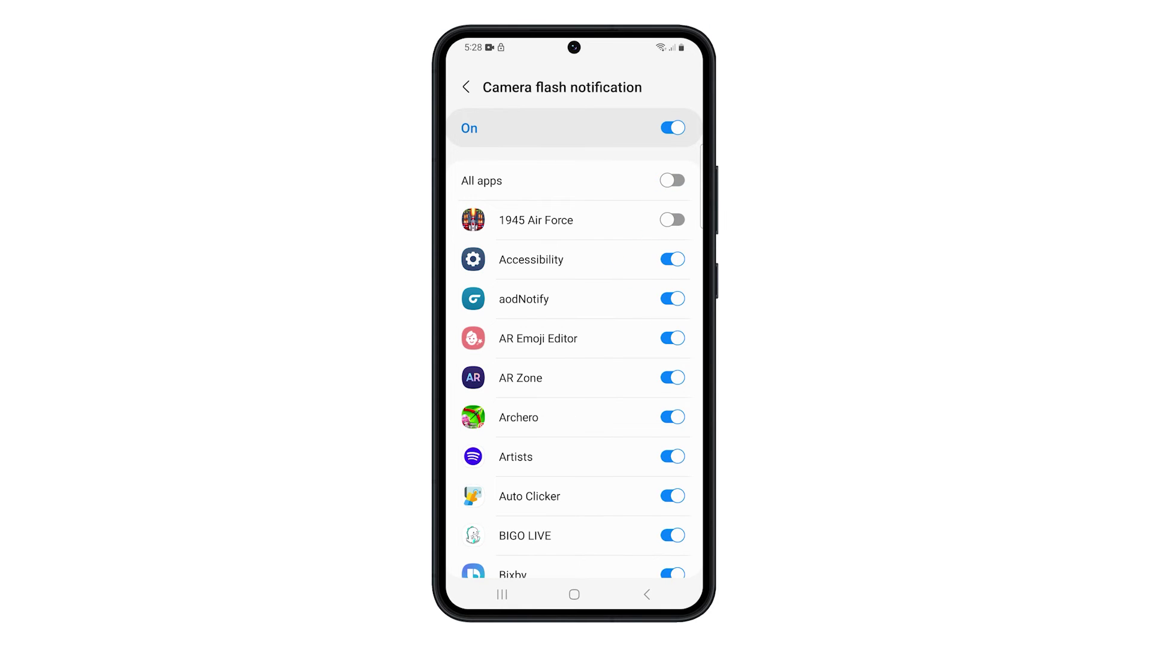
left_click(673, 418)
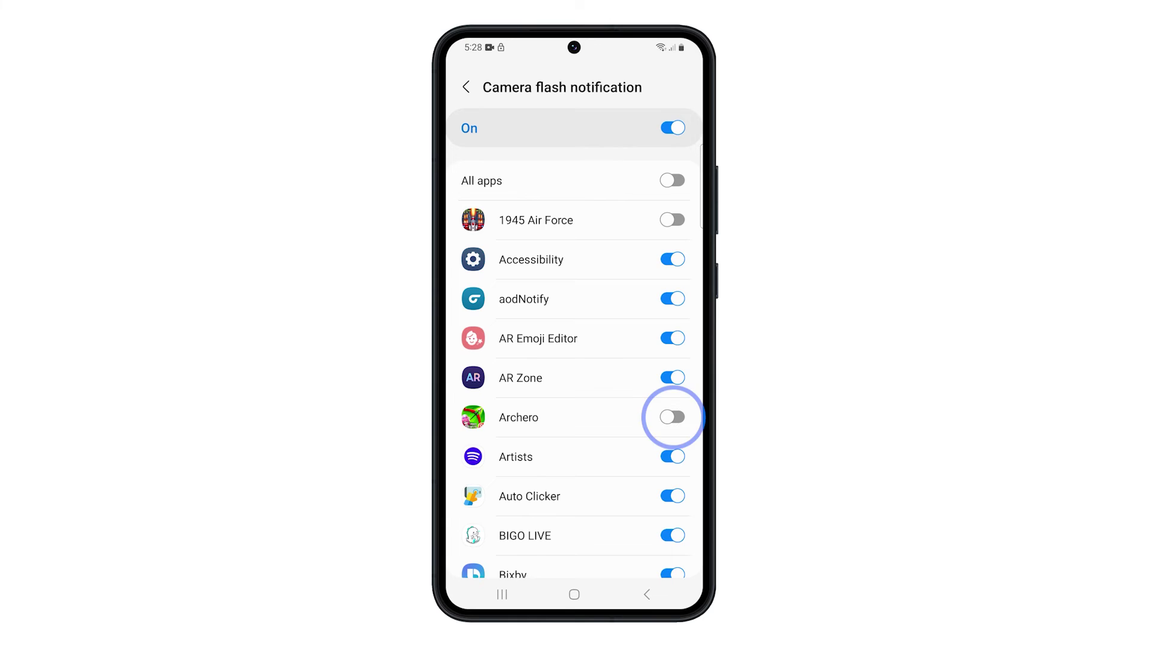
left_click(672, 495)
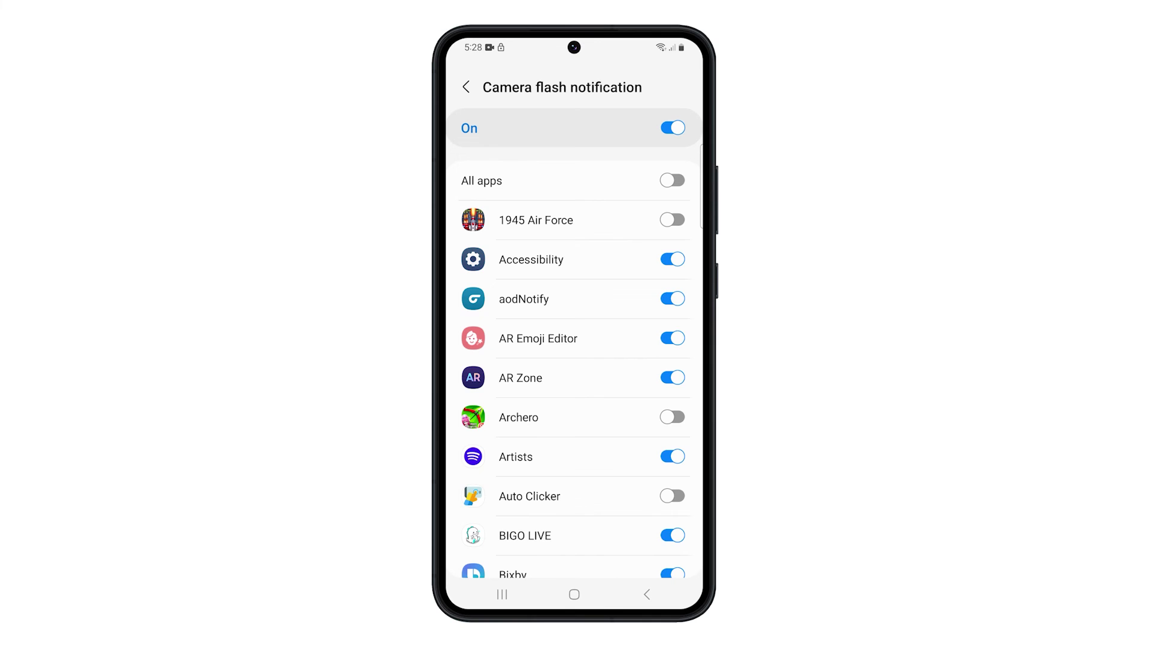
- Back on Flash notification, turn screen flash on and limit it to selected apps
left_click(466, 87)
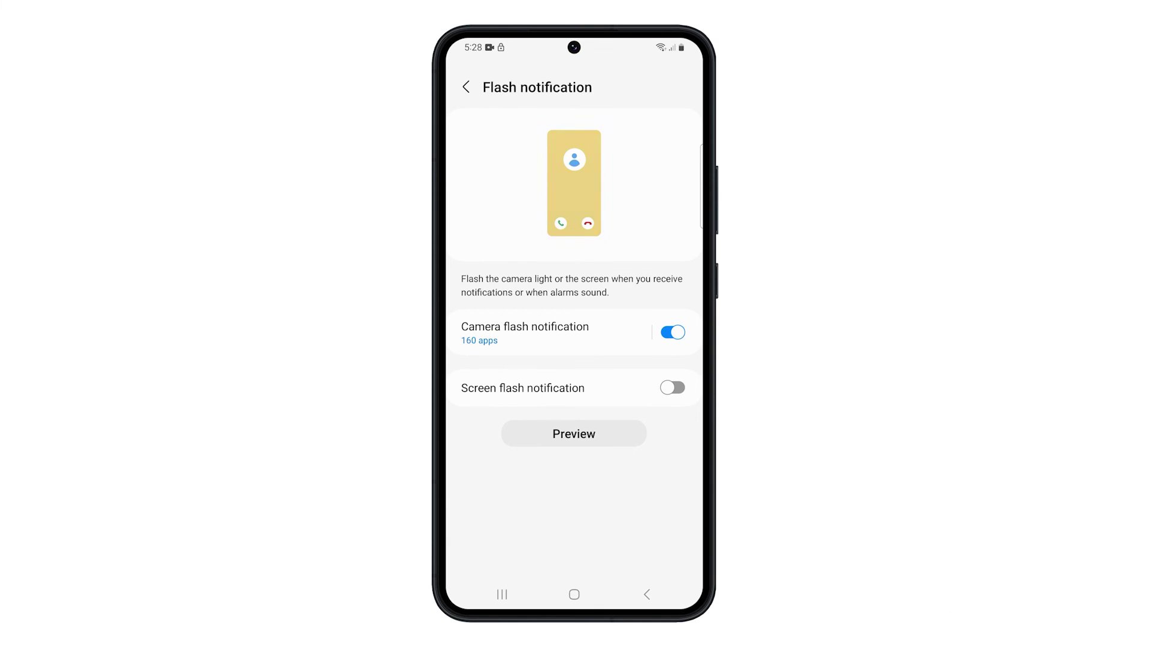
left_click(672, 388)
left_click(676, 462)
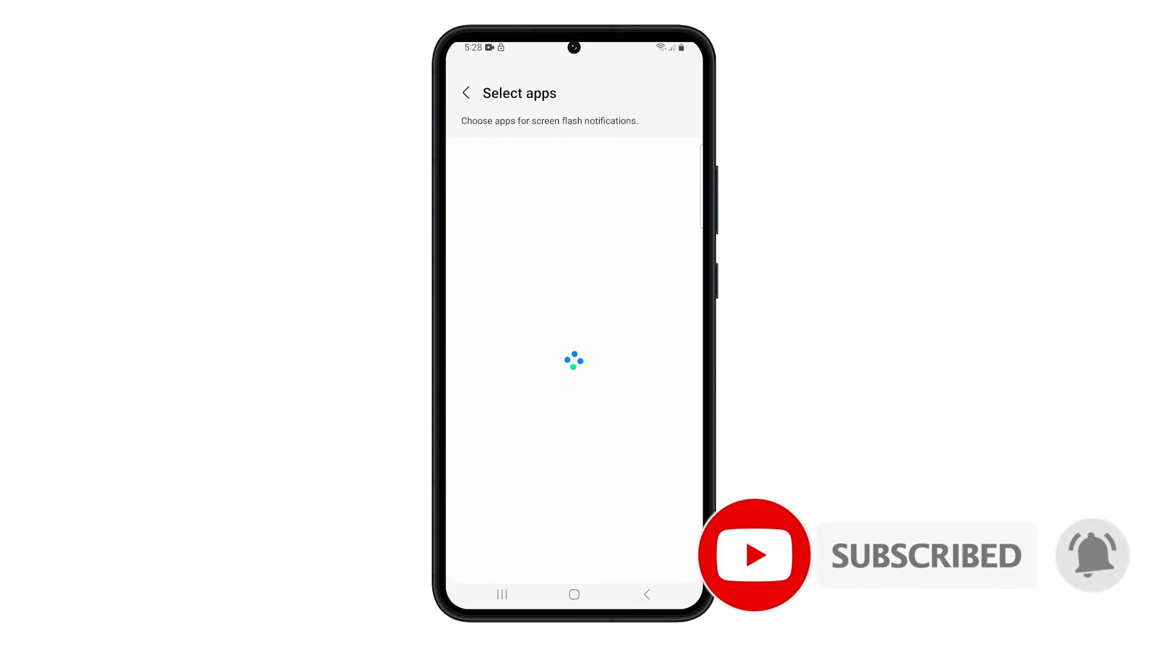